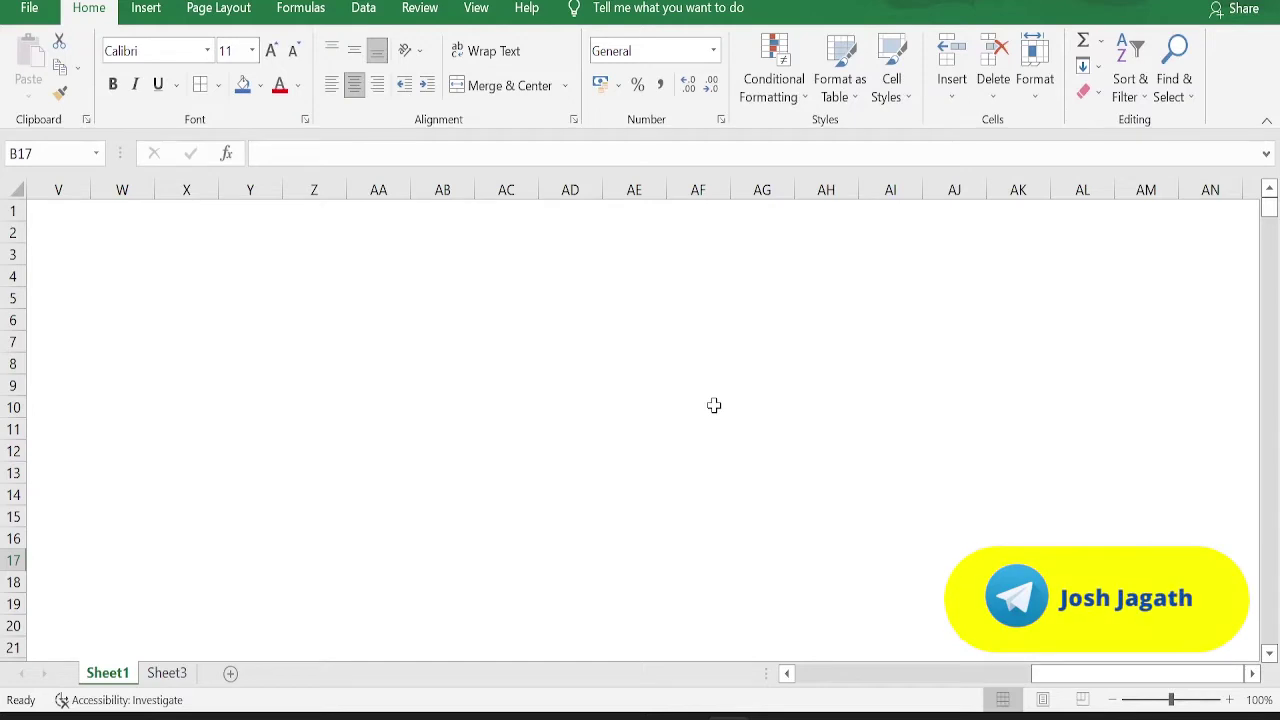
- Forecast the 2022 sales in cell B12 with the formula =FORECAST.ETS(A12,B2:B11,A2:A11)
{"action": "key", "text": "ctrl+Home"}
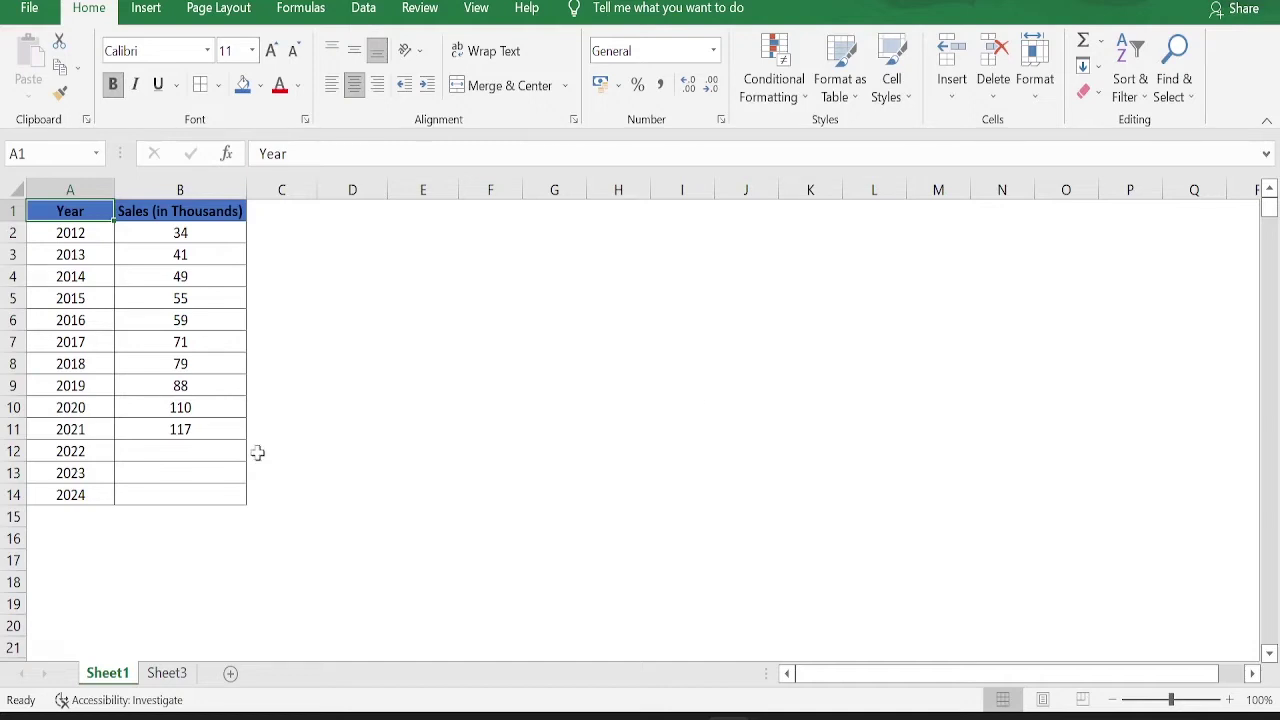
{"action": "left_click", "coordinate": [180, 453]}
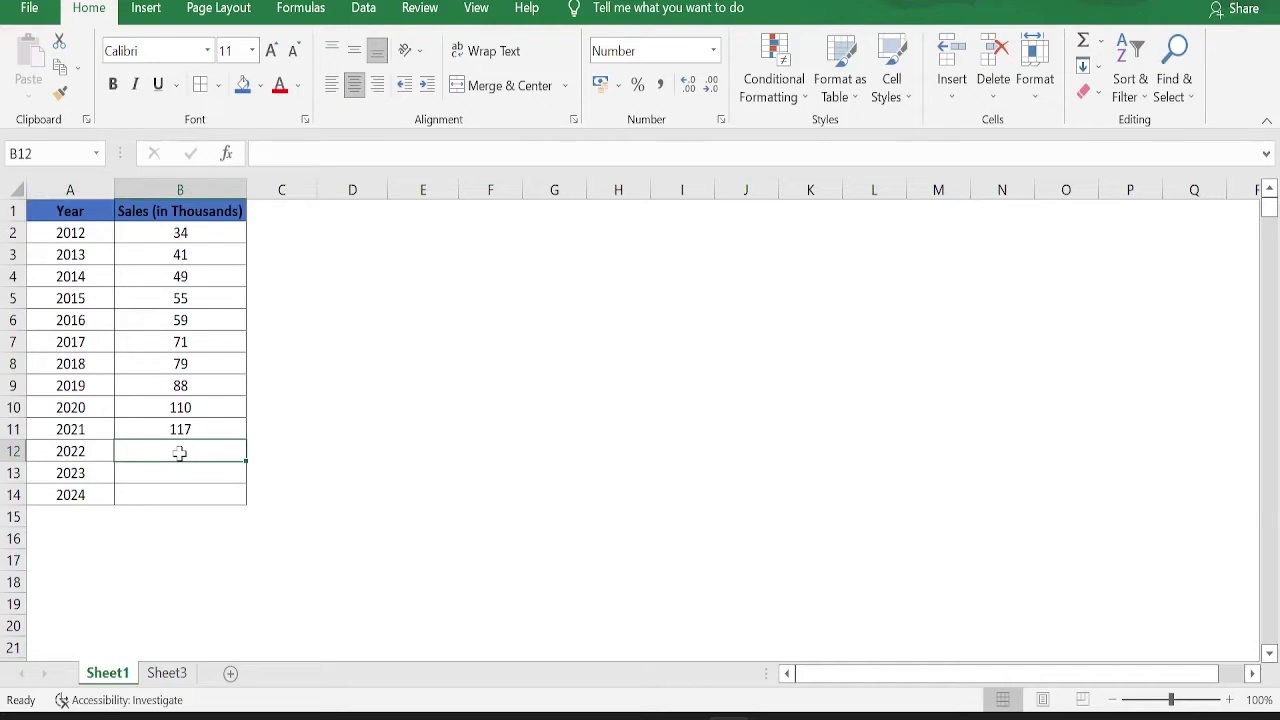
{"action": "type", "text": "=Forecast"}
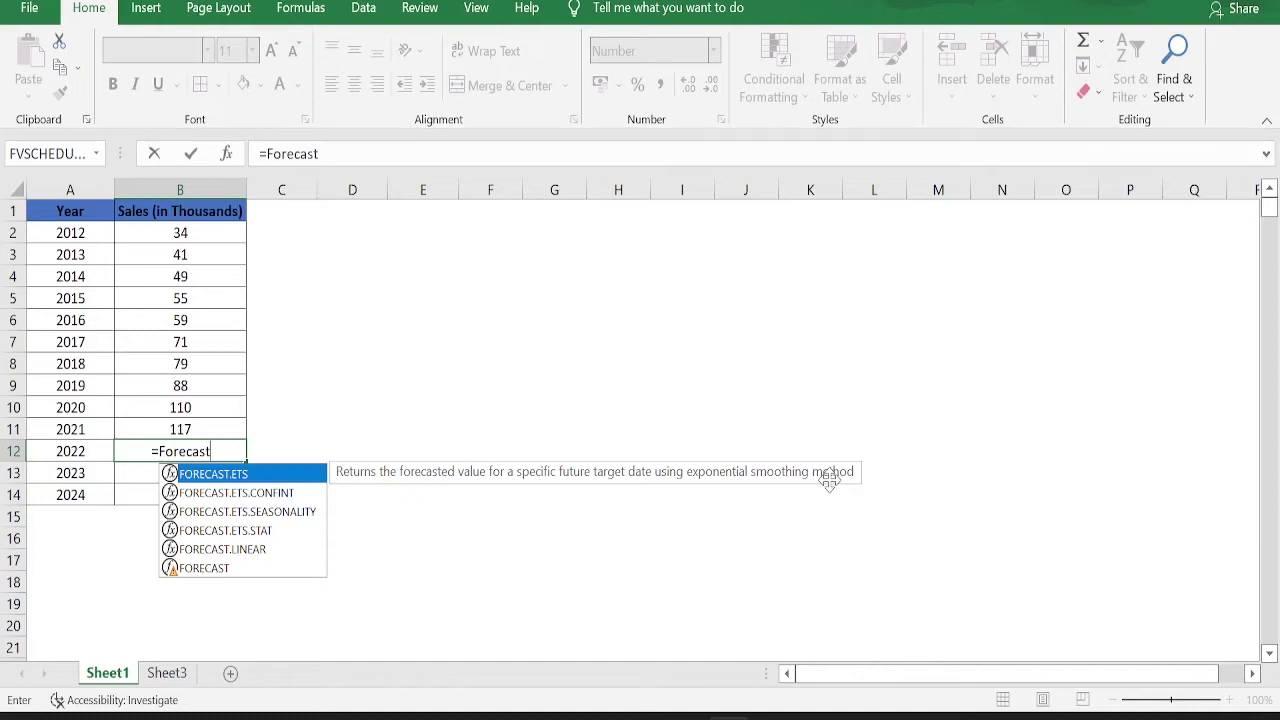
{"action": "type", "text": ".ETS("}
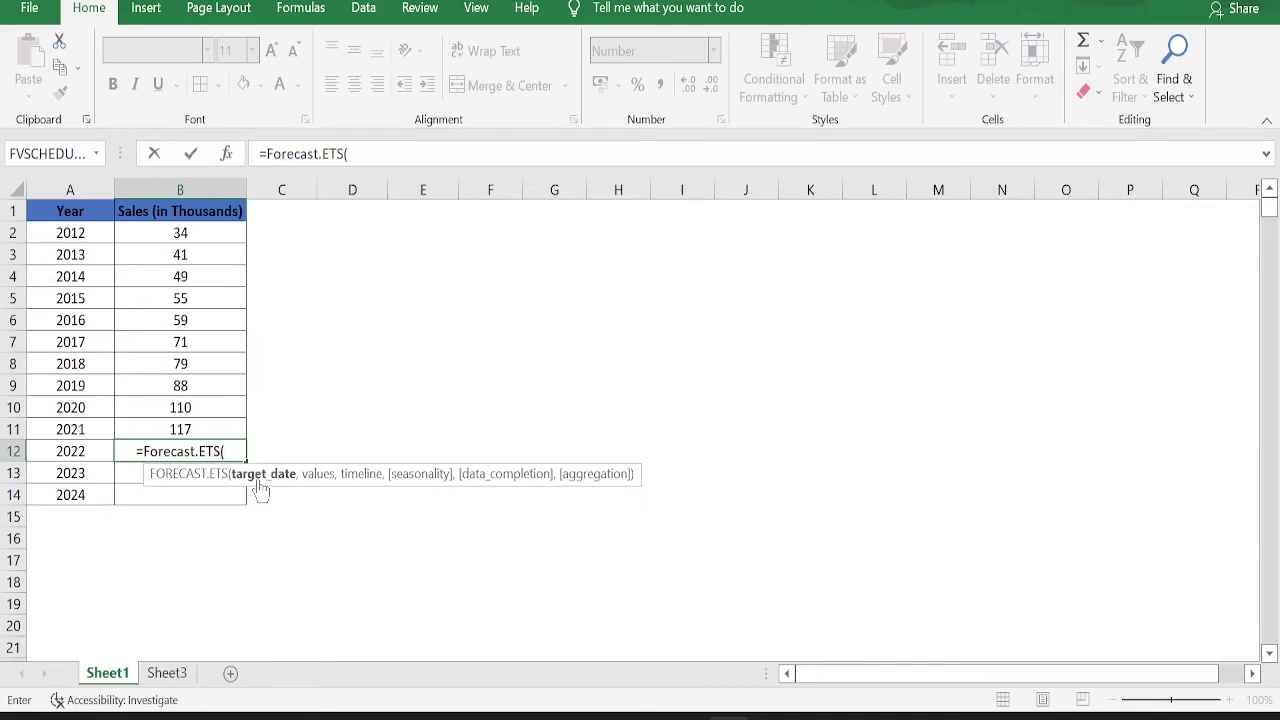
{"action": "left_click", "coordinate": [77, 451]}
{"action": "type", "text": ","}
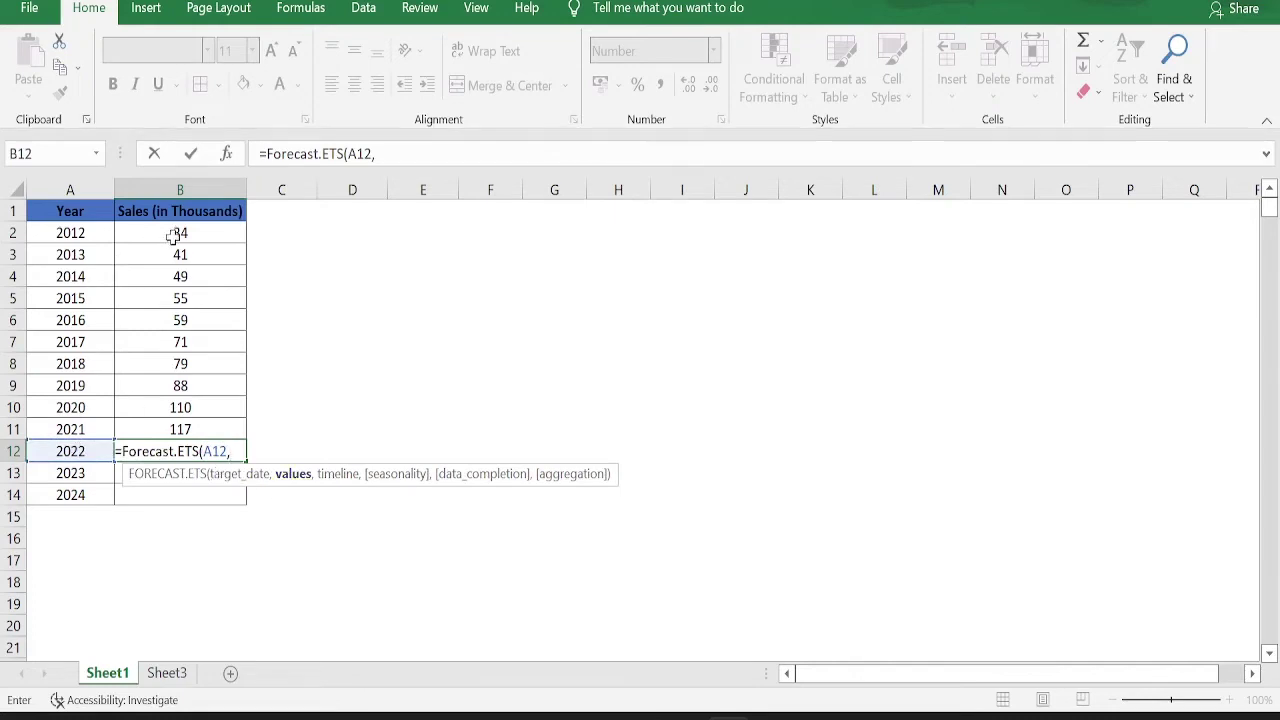
{"action": "left_click_drag", "start_coordinate": [177, 237], "coordinate": [185, 430]}
{"action": "type", "text": ","}
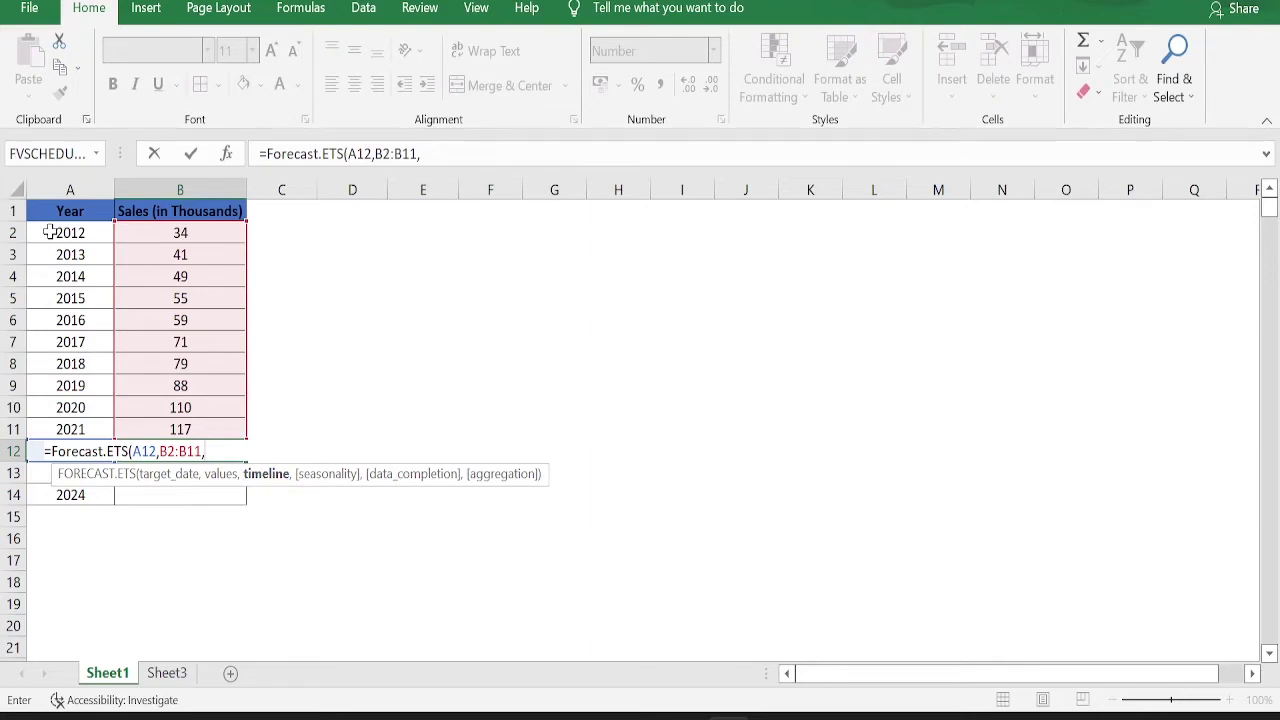
{"action": "left_click_drag", "start_coordinate": [49, 232], "coordinate": [66, 430]}
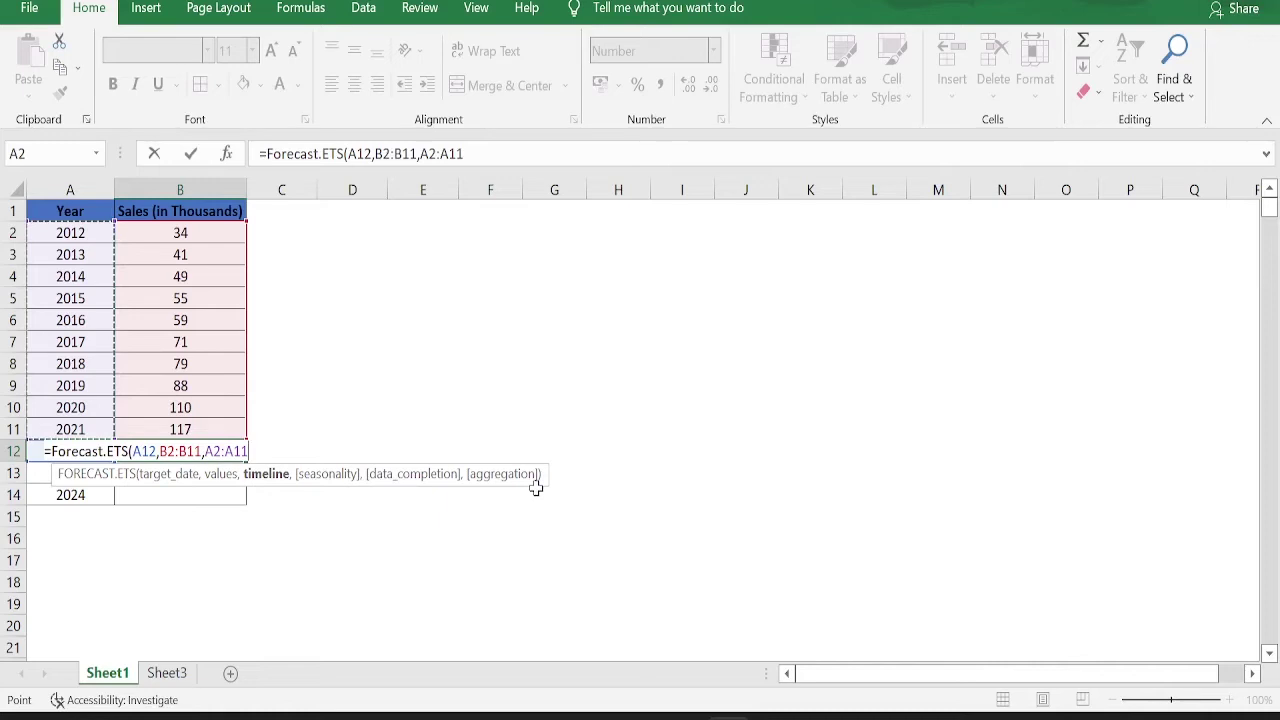
{"action": "type", "text": ")"}
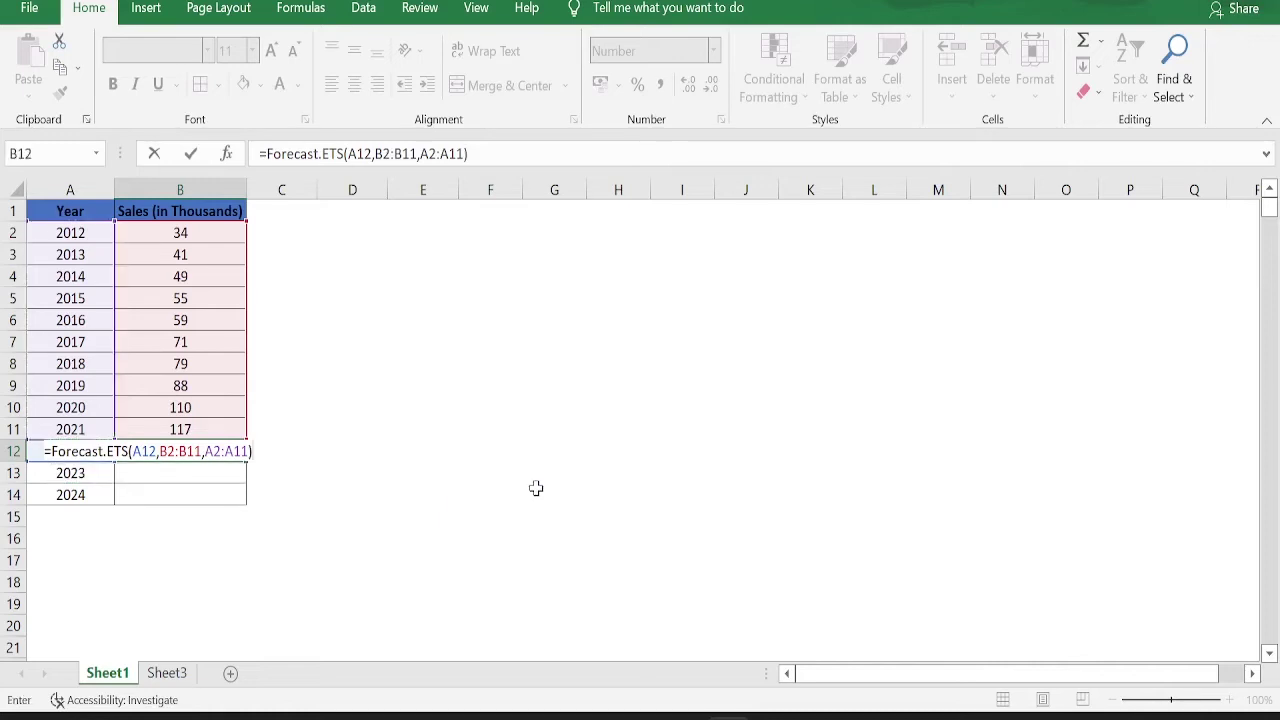
{"action": "key", "text": "ctrl+Return"}
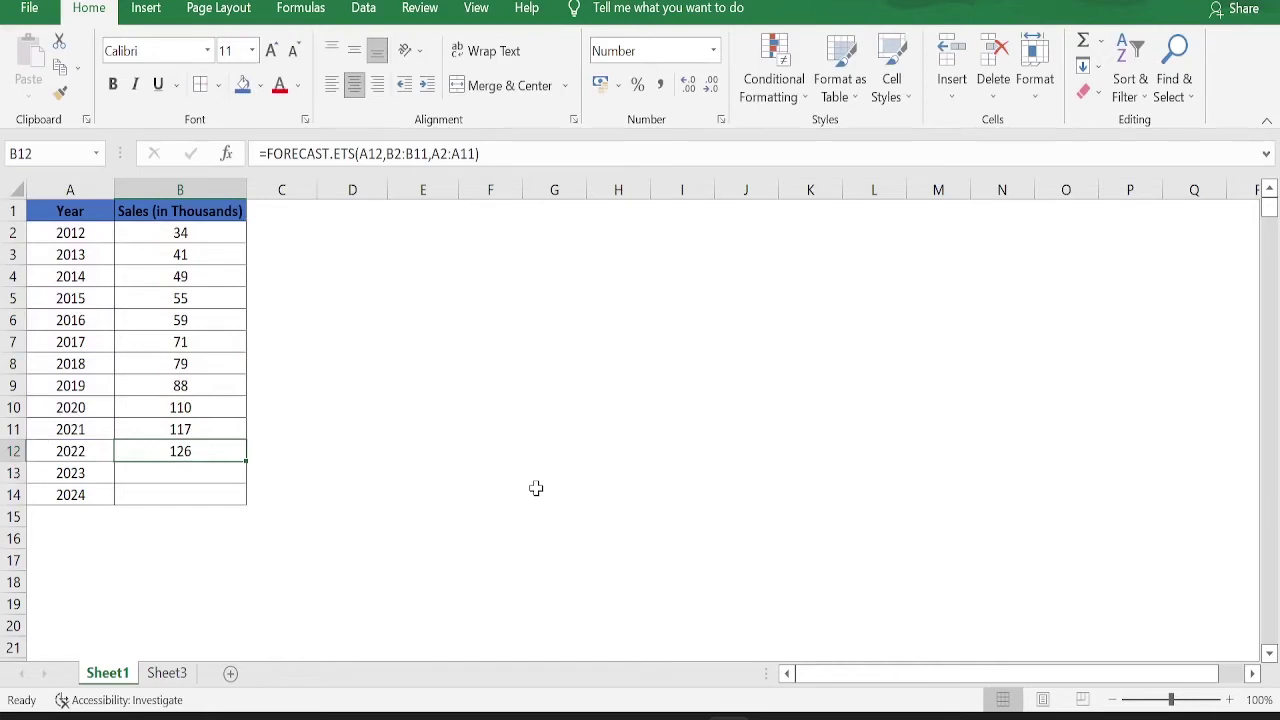
- Anchor the starting cells of both ranges in B12's formula so it reads =FORECAST.ETS(A12,$B$2:B11,$A$2:A11)
{"action": "key", "text": "Left"}
{"action": "key", "text": "Right"}
{"action": "key", "text": "F2"}
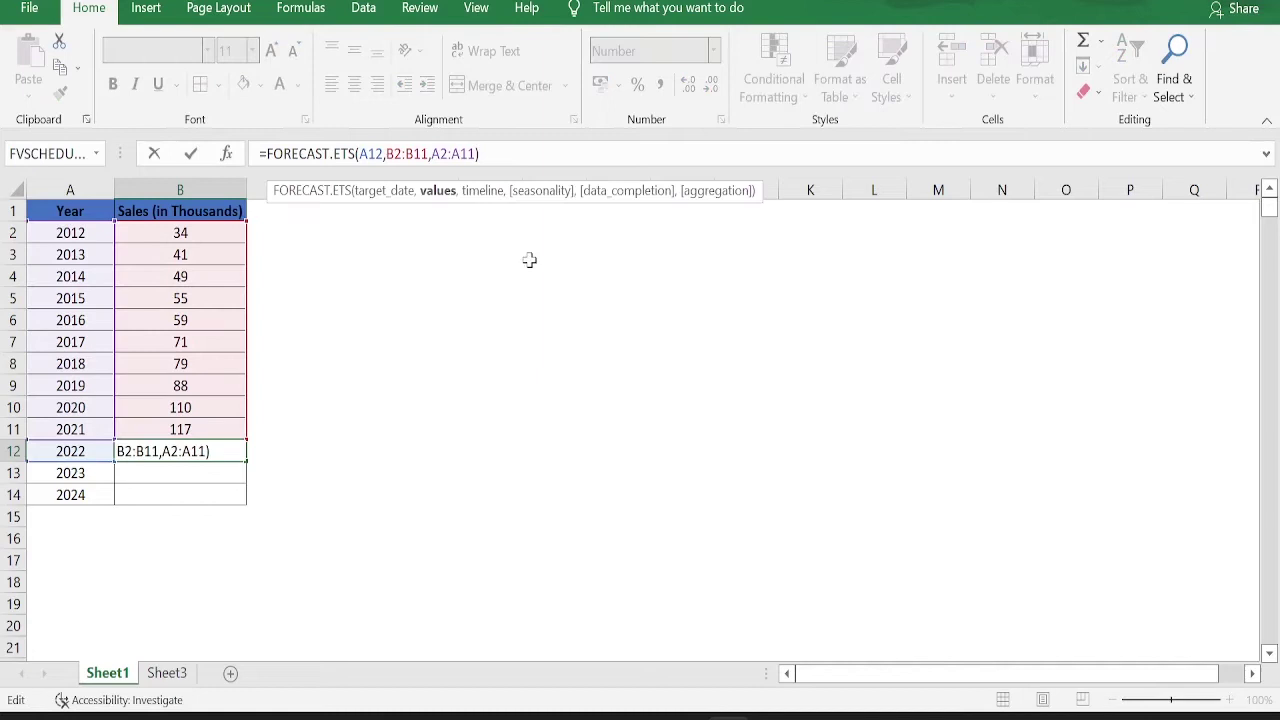
{"action": "key", "text": "F4"}
{"action": "key", "text": "Right"}
{"action": "key", "text": "Right"}
{"action": "key", "text": "Right"}
{"action": "key", "text": "Right"}
{"action": "key", "text": "Right"}
{"action": "key", "text": "Right"}
{"action": "key", "text": "Right"}
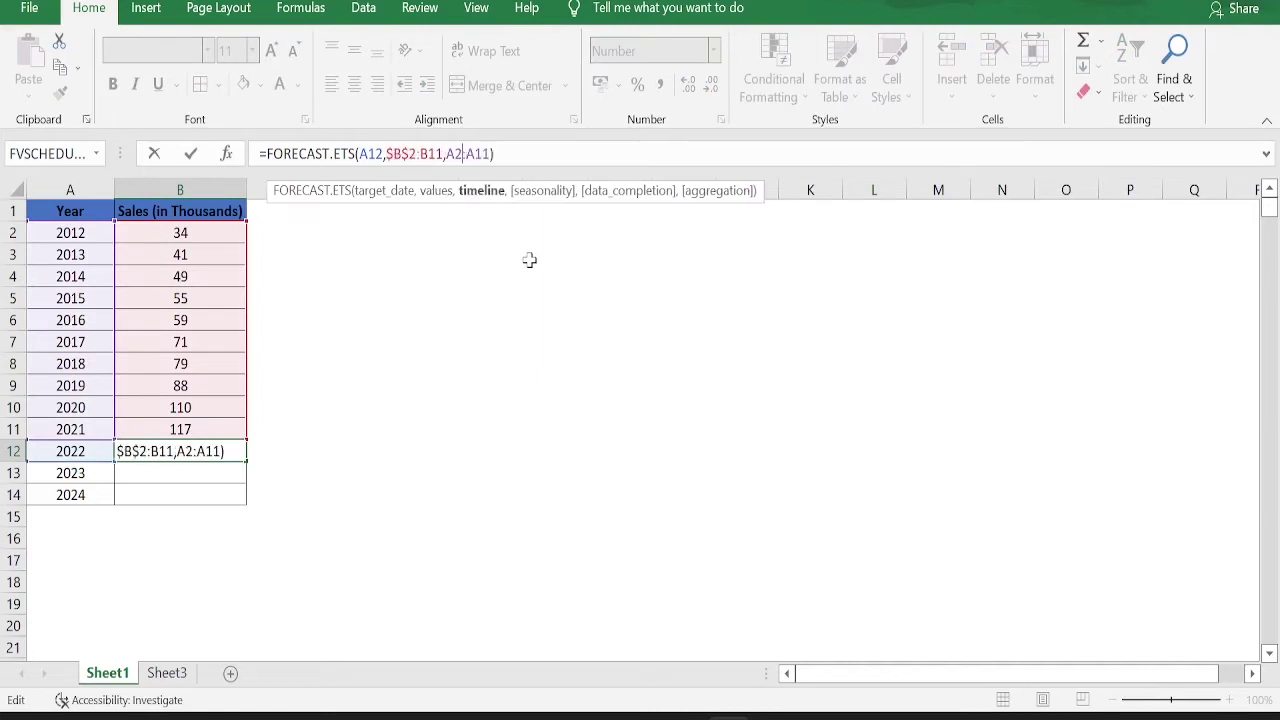
{"action": "key", "text": "F4"}
{"action": "key", "text": "ctrl+Return"}
- Copy the forecast formula from B12 down to the 2023 and 2024 rows, B13 and B14
{"action": "key", "text": "Down"}
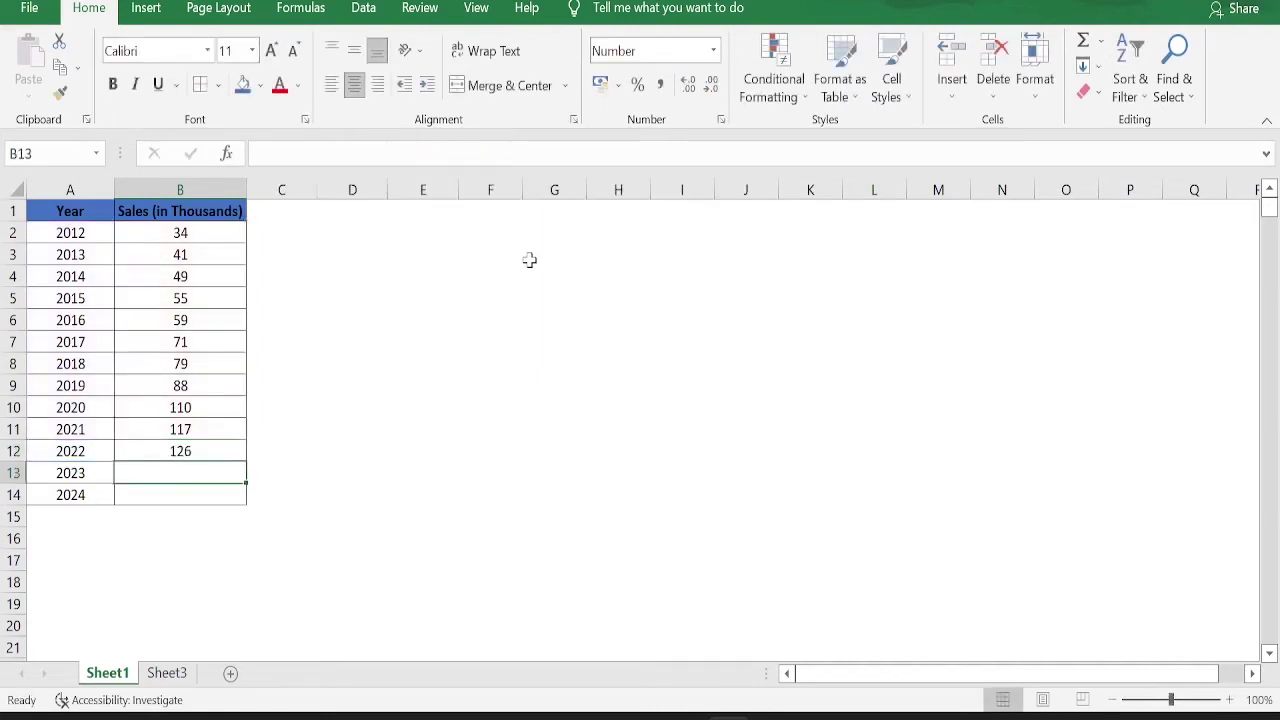
{"action": "key", "text": "ctrl+d"}
{"action": "key", "text": "Down"}
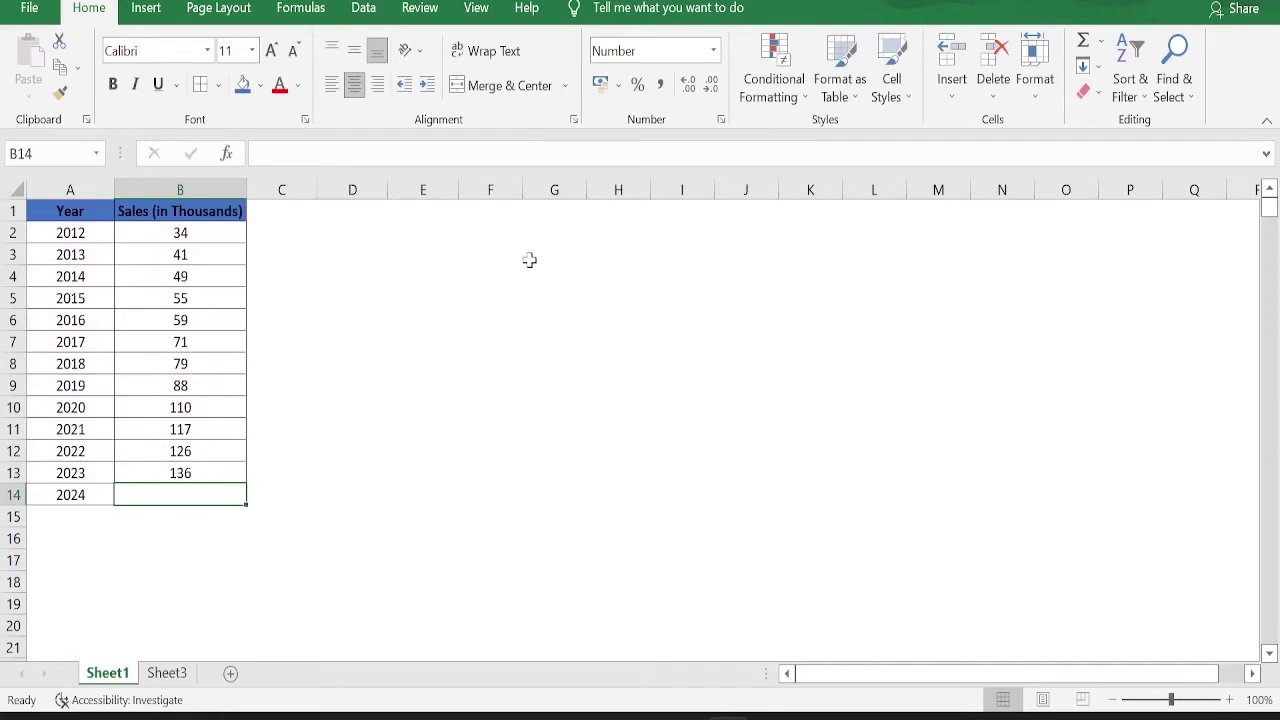
{"action": "key", "text": "ctrl+d"}
- Fill the forecast cells B12:B14 with blue and review the formula in each of them
{"action": "left_click_drag", "start_coordinate": [180, 451], "coordinate": [180, 495]}
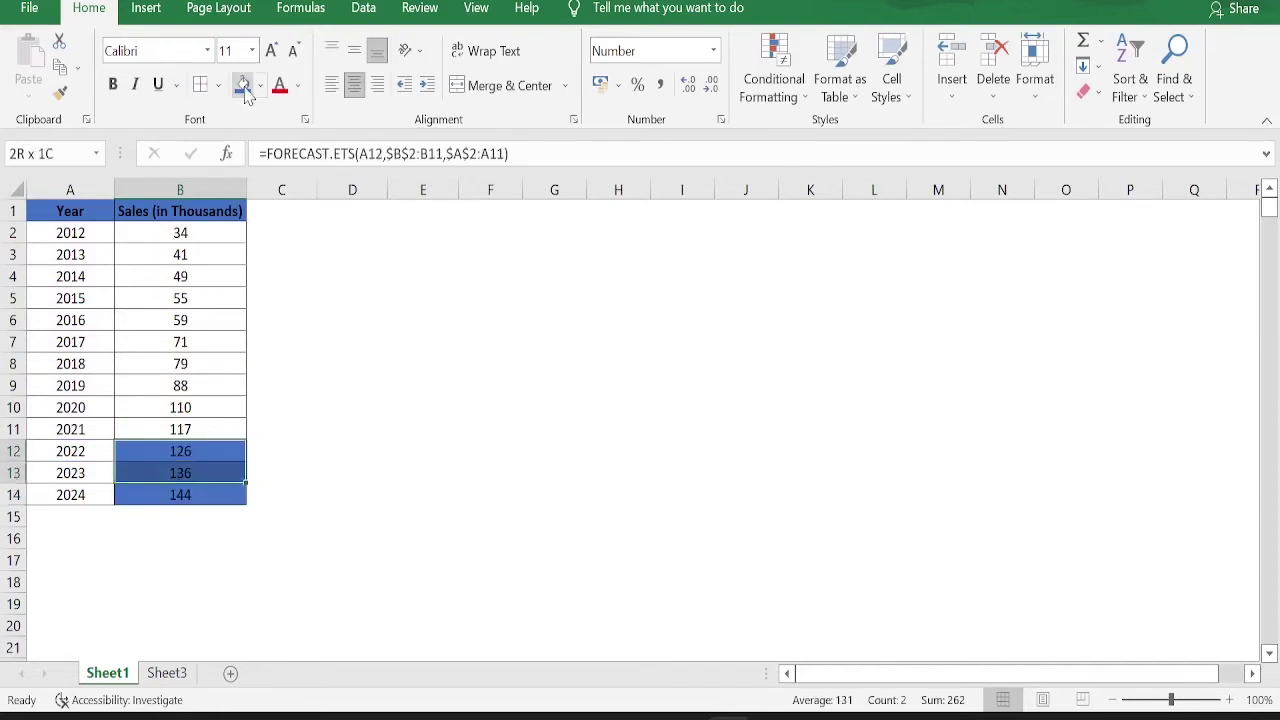
{"action": "key", "text": "Left"}
{"action": "key", "text": "Right"}
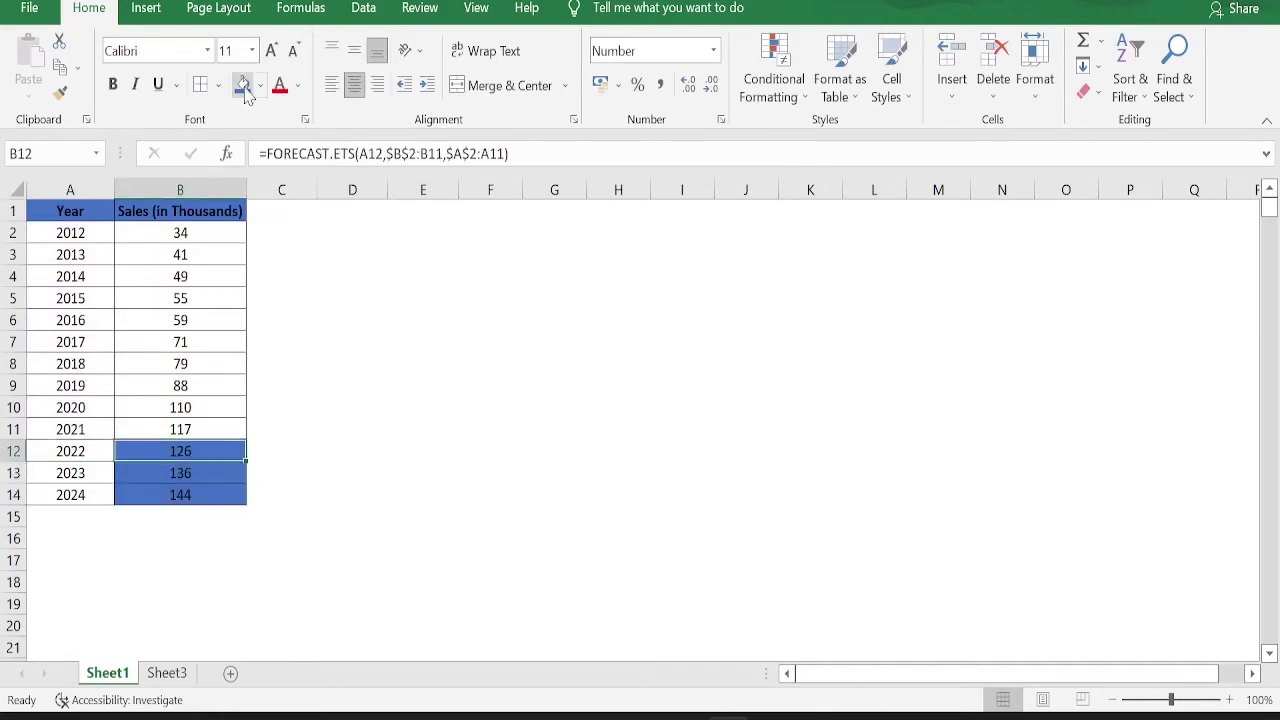
{"action": "key", "text": "Down"}
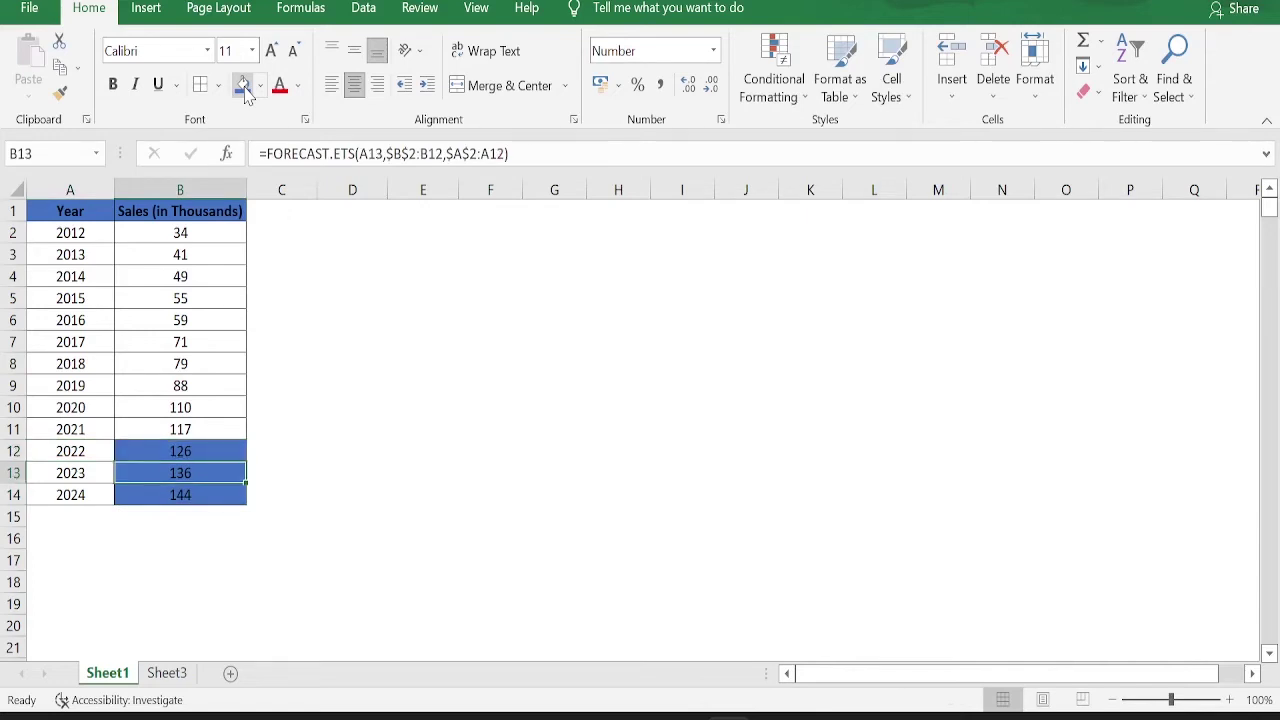
{"action": "key", "text": "Down"}
{"action": "key", "text": "ctrl+Home"}
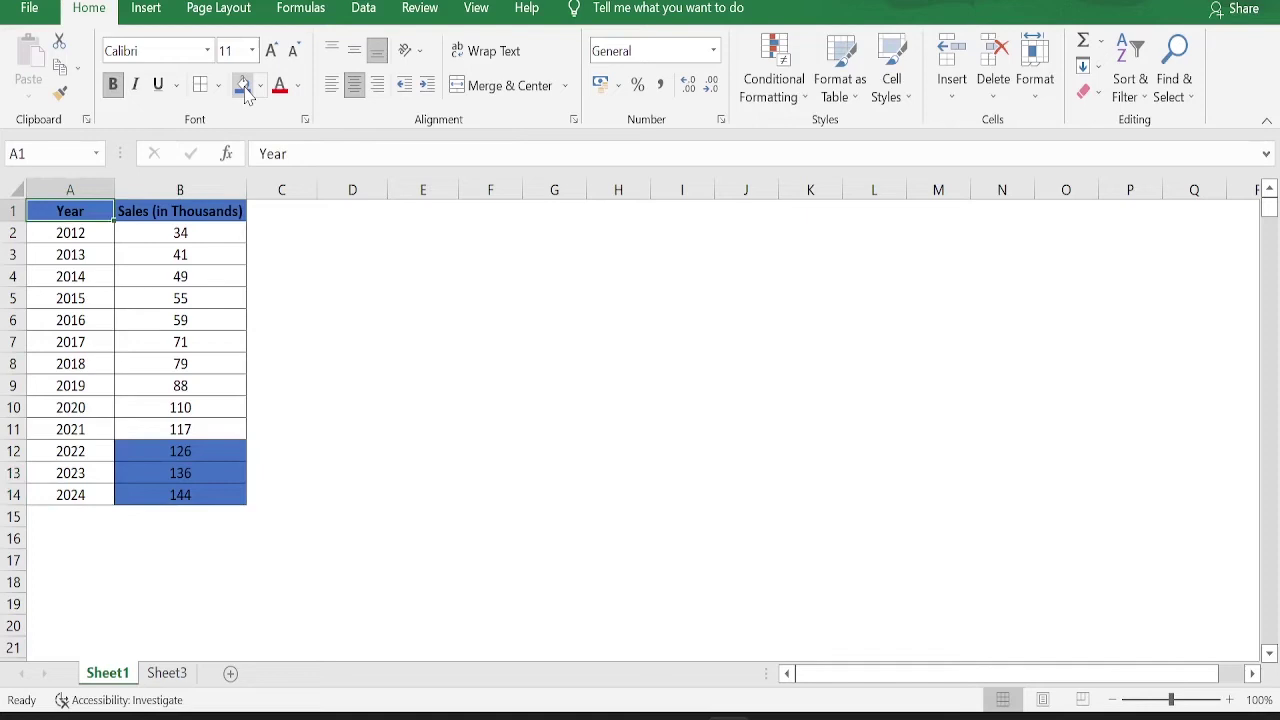
{"action": "key", "text": "ctrl+shift+End"}
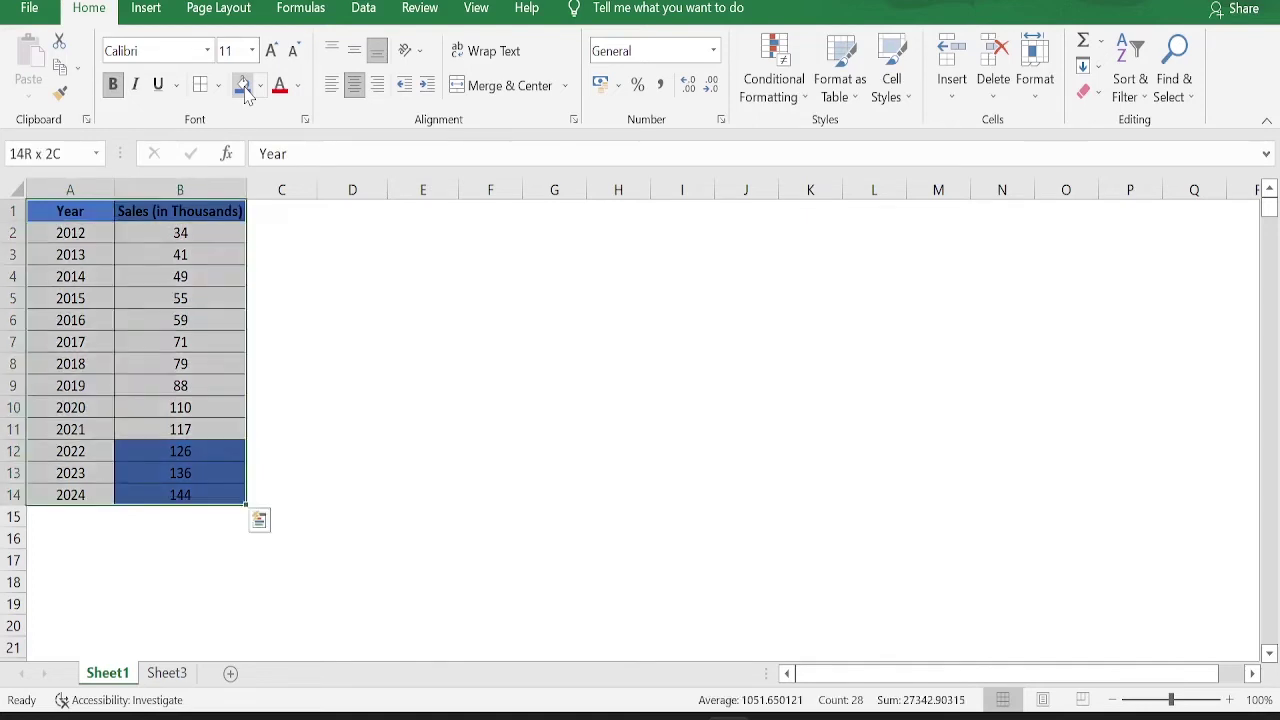
{"action": "left_click", "coordinate": [368, 10]}
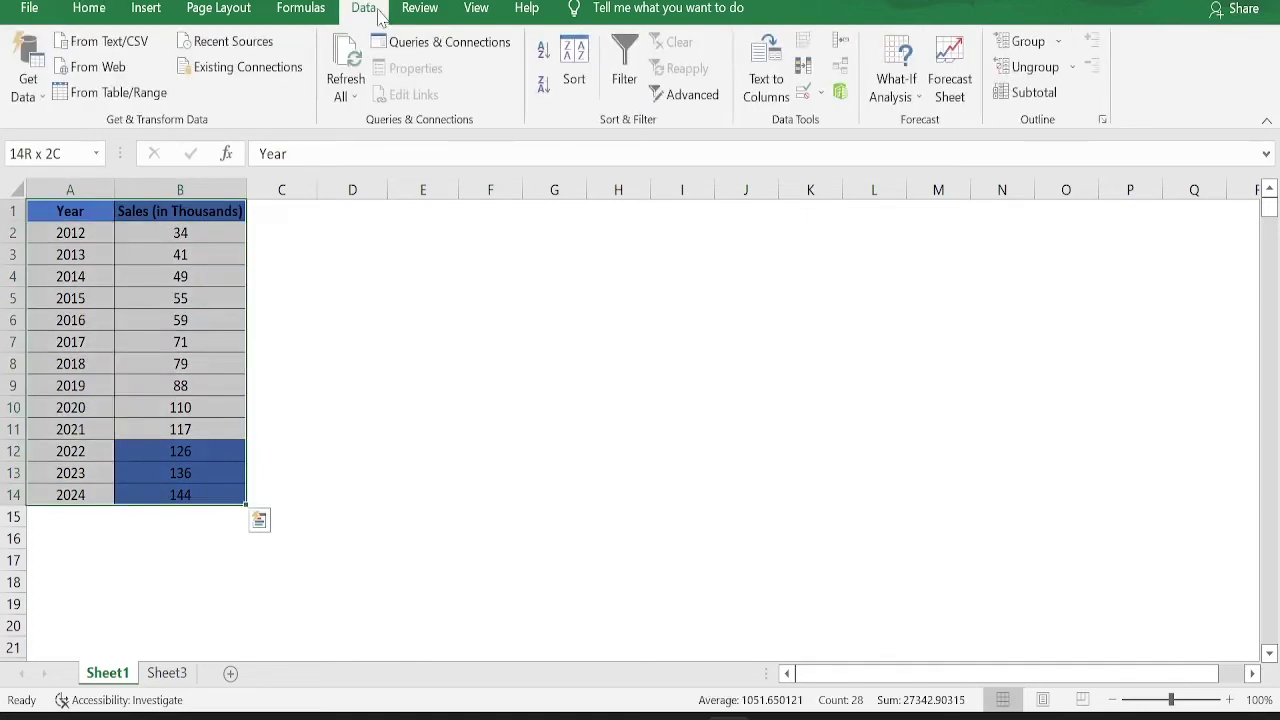
{"action": "left_click", "coordinate": [950, 88]}
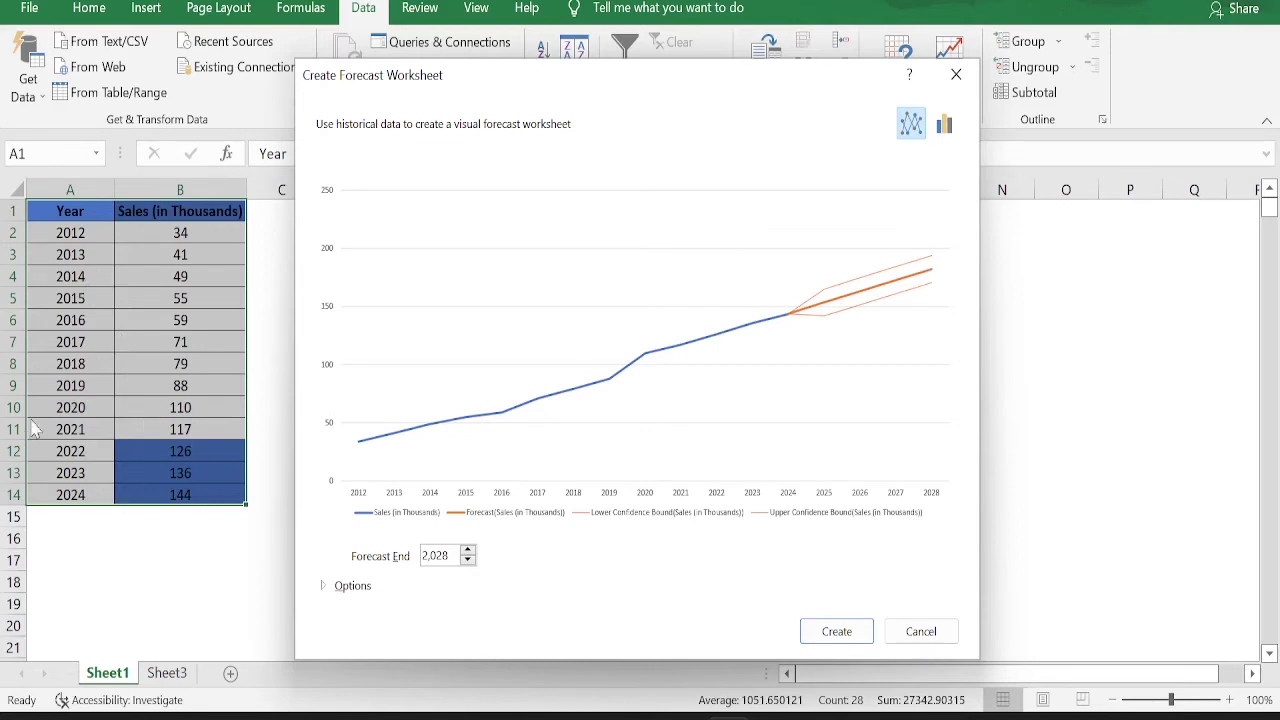
{"action": "key", "text": "Tab"}
{"action": "key", "text": "Escape"}
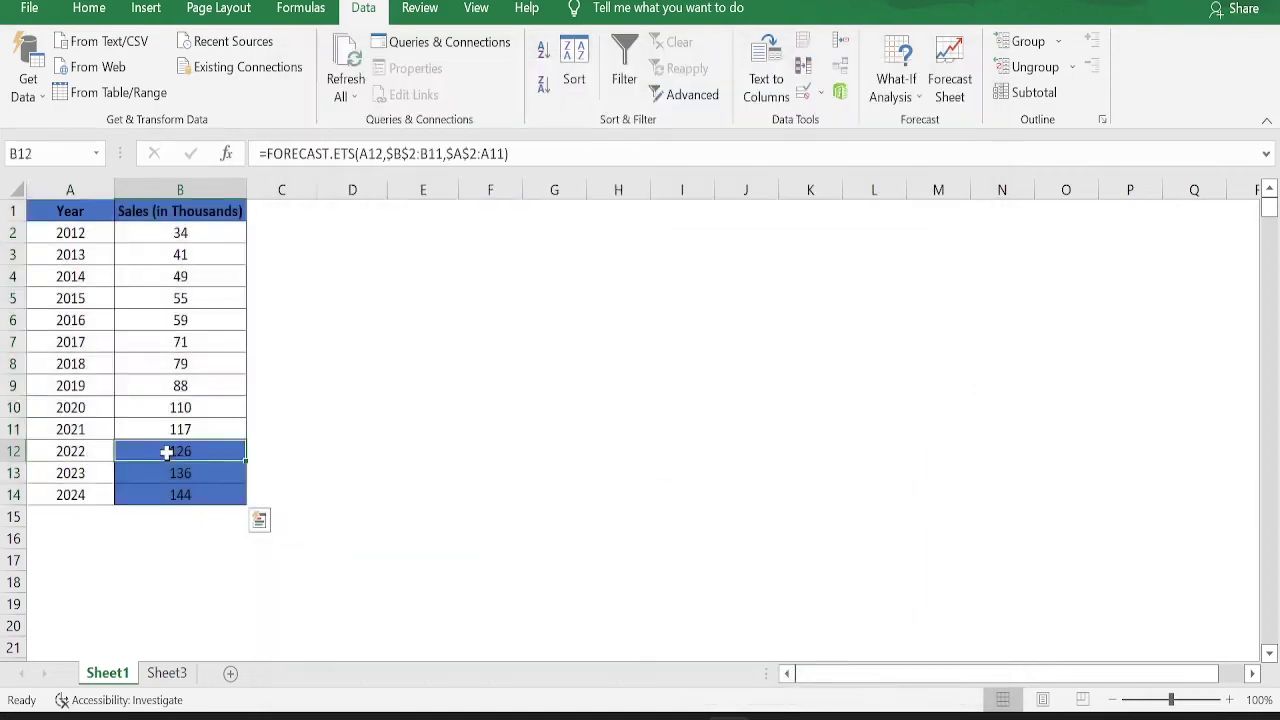
- Clear the forecast formulas from cells B12:B14
{"action": "left_click_drag", "start_coordinate": [171, 451], "coordinate": [171, 491]}
{"action": "key", "text": "Delete"}
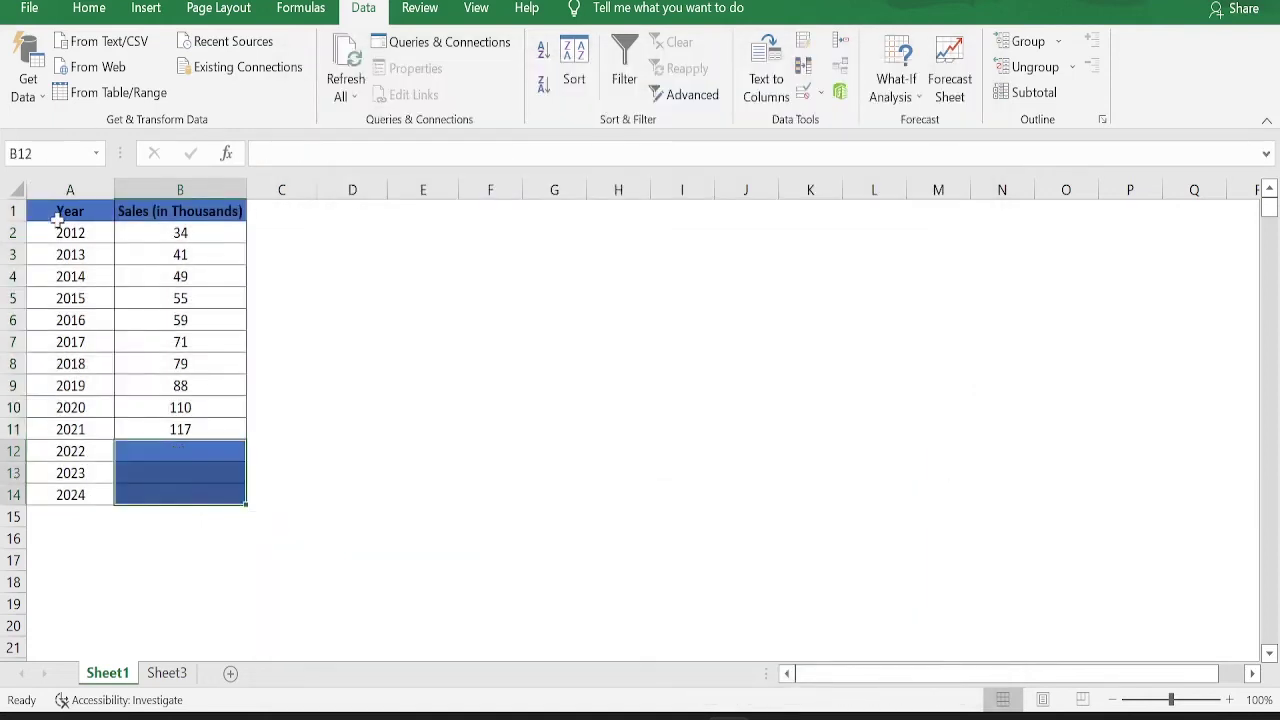
- Create a forecast worksheet with a line chart from the 2012 to 2021 data in A1:B11, ending the forecast in 2024
{"action": "left_click_drag", "start_coordinate": [50, 212], "coordinate": [197, 431]}
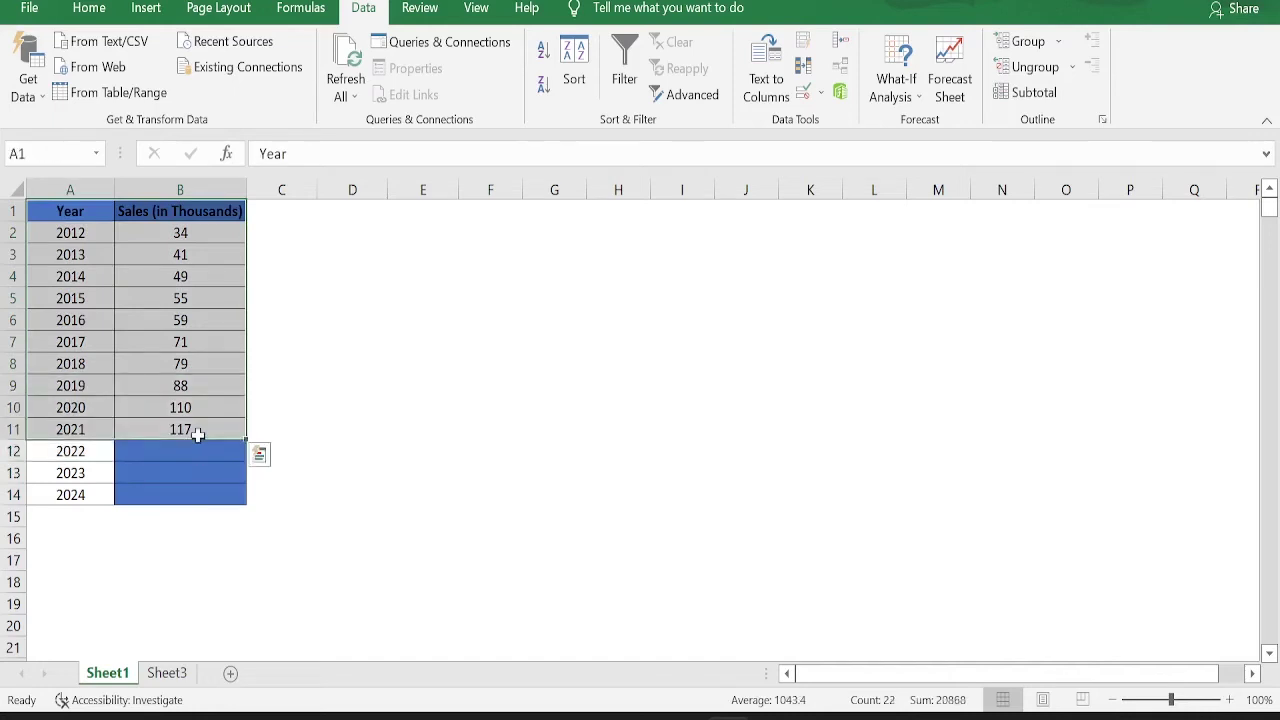
{"action": "left_click", "coordinate": [949, 70]}
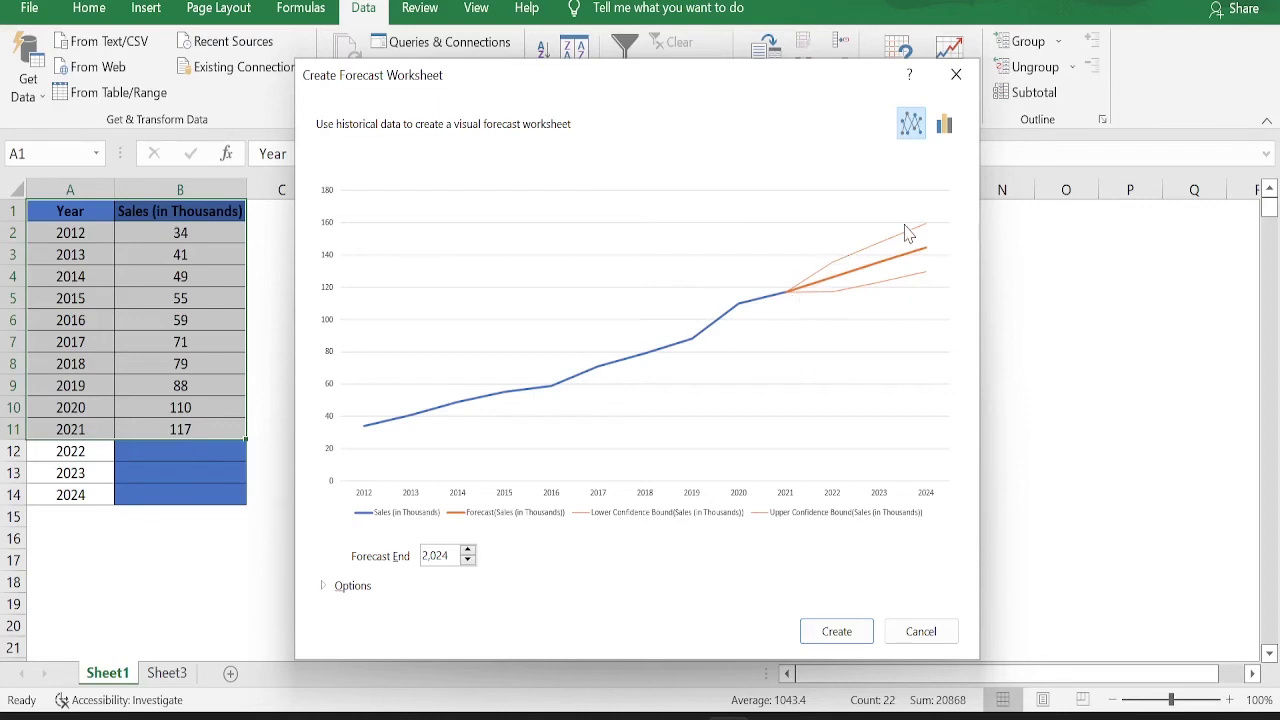
{"action": "left_click", "coordinate": [355, 588]}
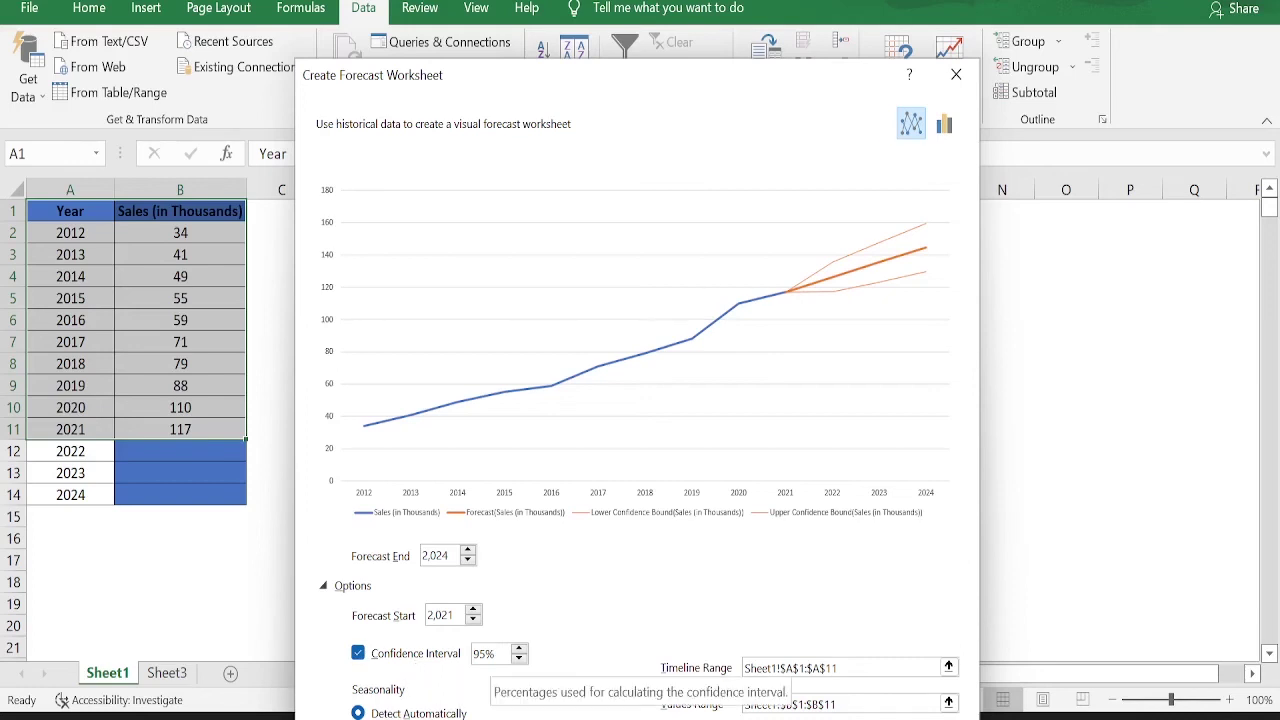
{"action": "double_click", "coordinate": [484, 653]}
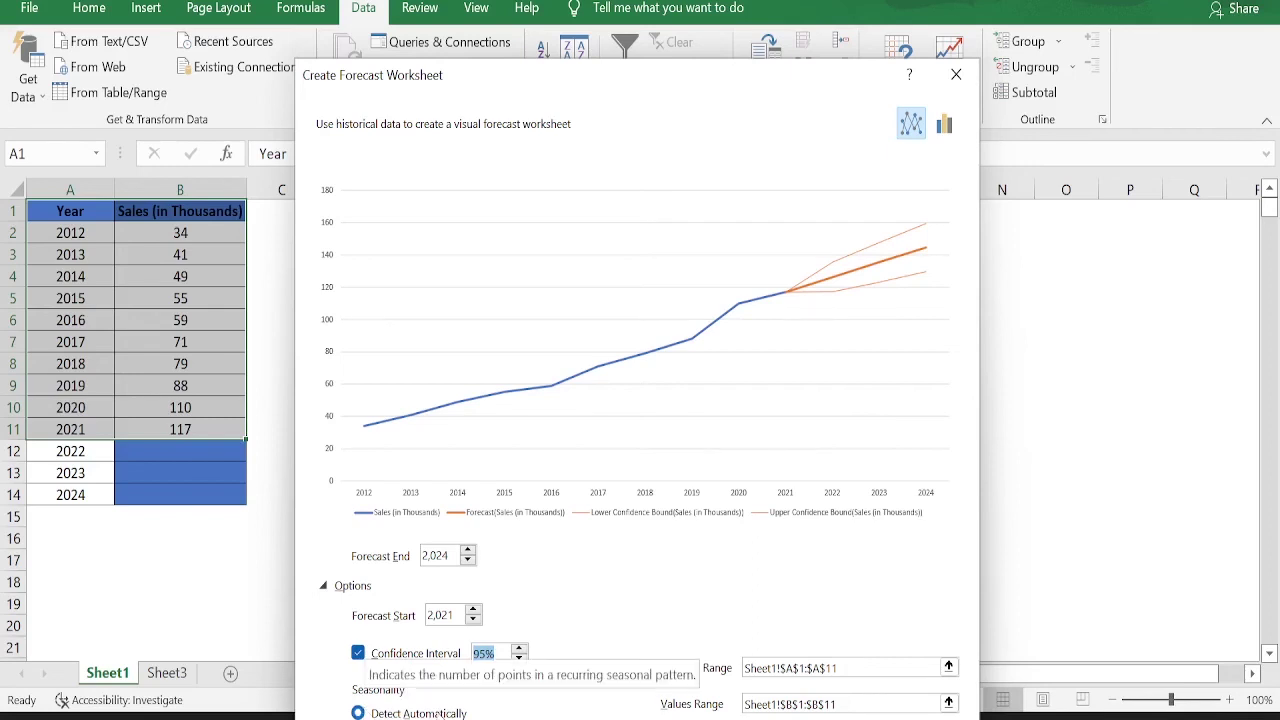
{"action": "left_click", "coordinate": [352, 585]}
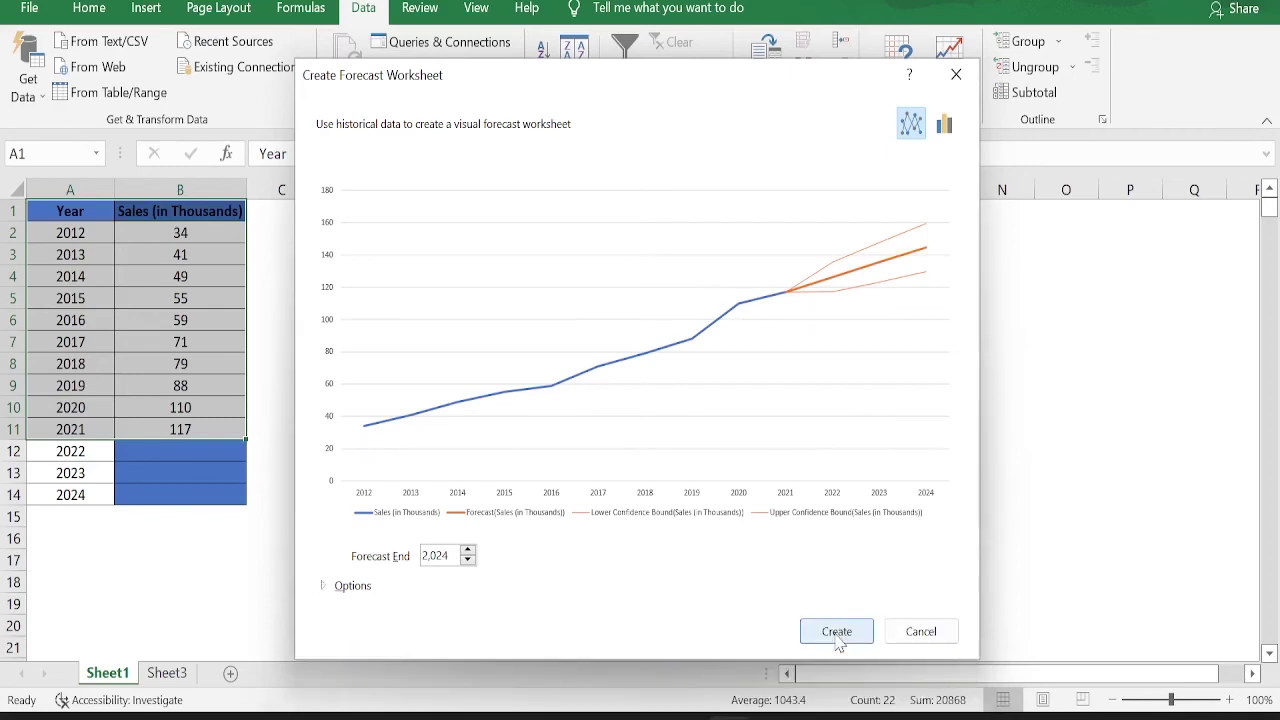
{"action": "left_click", "coordinate": [836, 632]}
{"action": "left_click", "coordinate": [585, 474]}
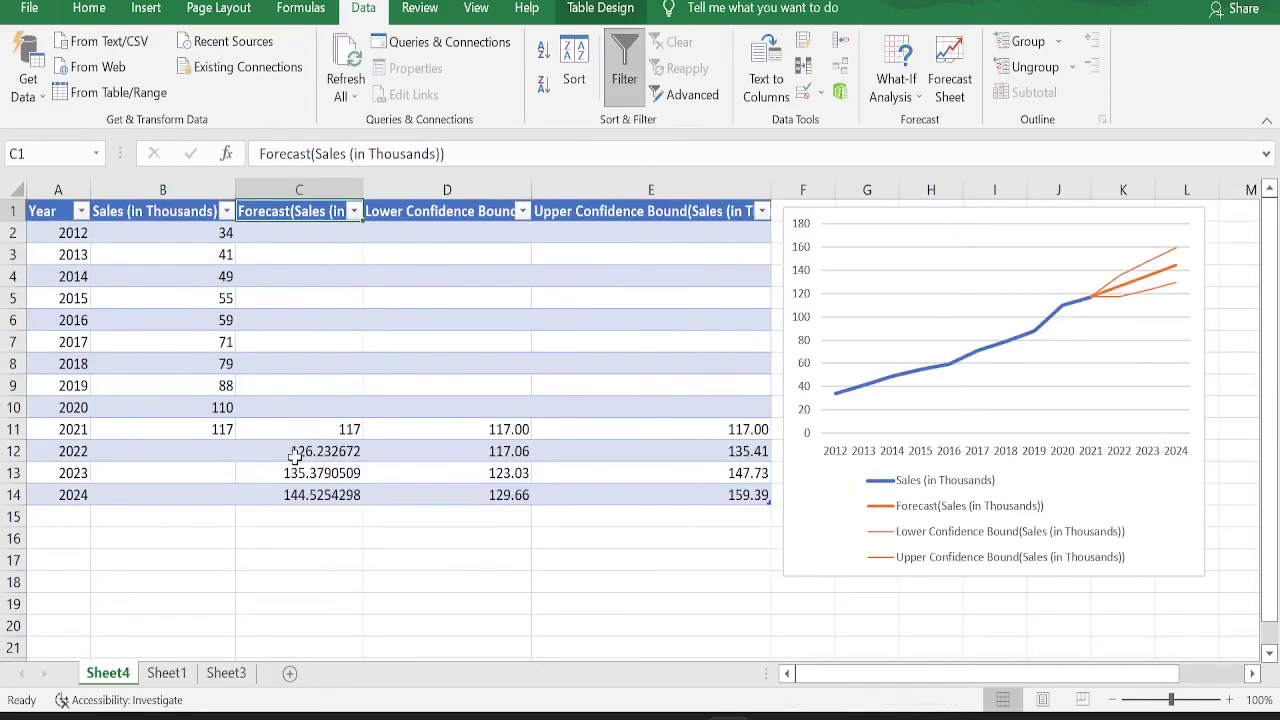
- Examine the forecast values for 2022 to 2024 in C12:C14 and the formula behind the 2022 value
{"action": "left_click", "coordinate": [292, 430]}
{"action": "key", "text": "Down"}
{"action": "key", "text": "Left"}
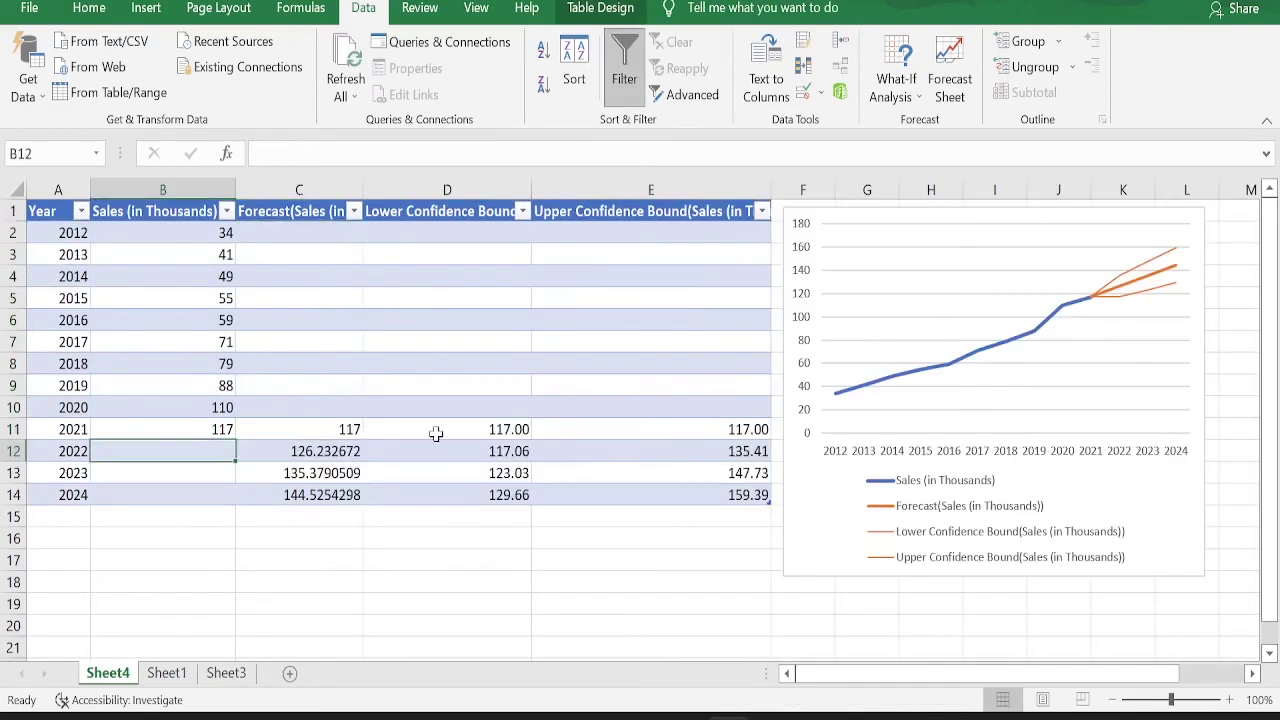
{"action": "left_click", "coordinate": [320, 450]}
{"action": "key", "text": "Down"}
{"action": "key", "text": "Down"}
{"action": "key", "text": "Down"}
{"action": "key", "text": "Down"}
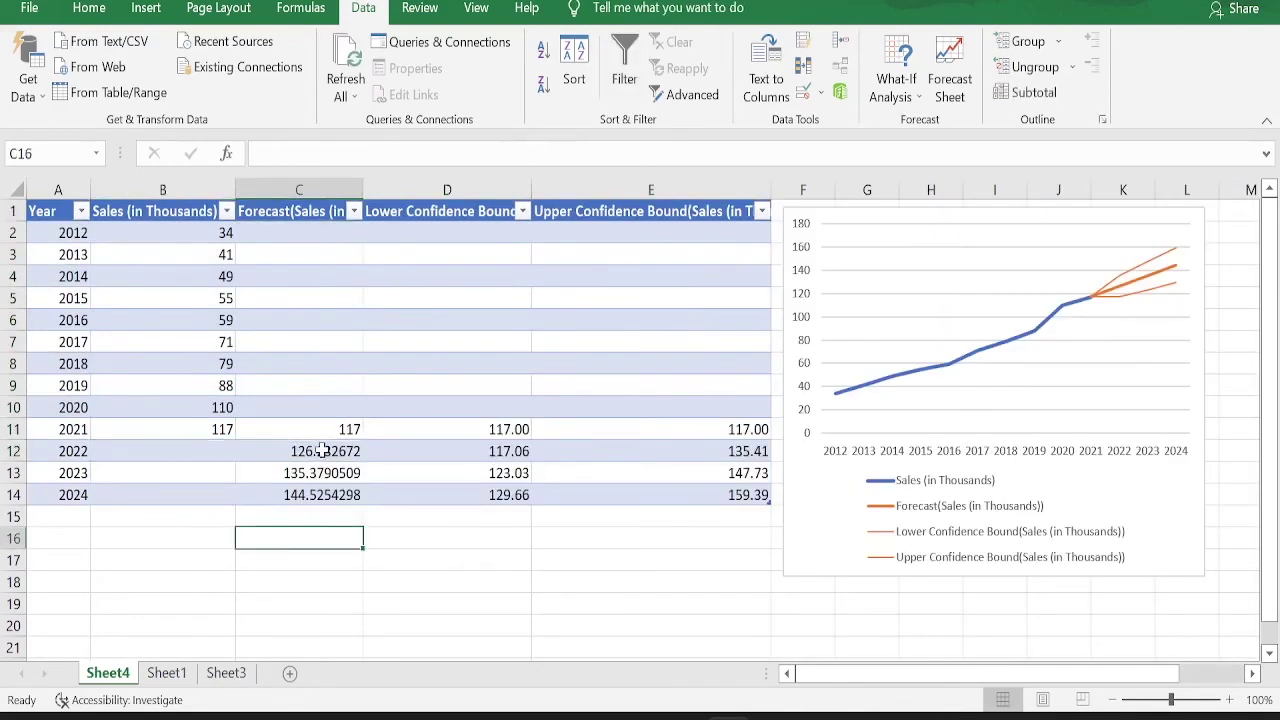
{"action": "left_click", "coordinate": [322, 450]}
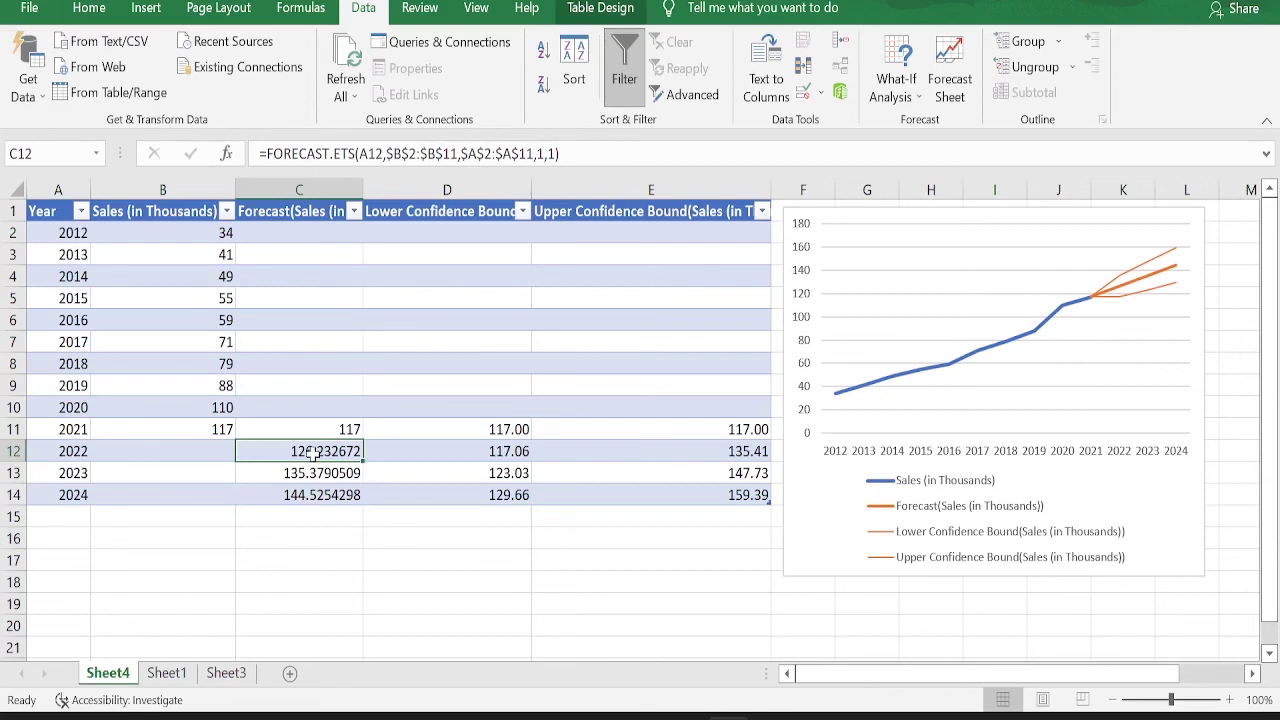
{"action": "left_click_drag", "start_coordinate": [310, 451], "coordinate": [313, 502]}
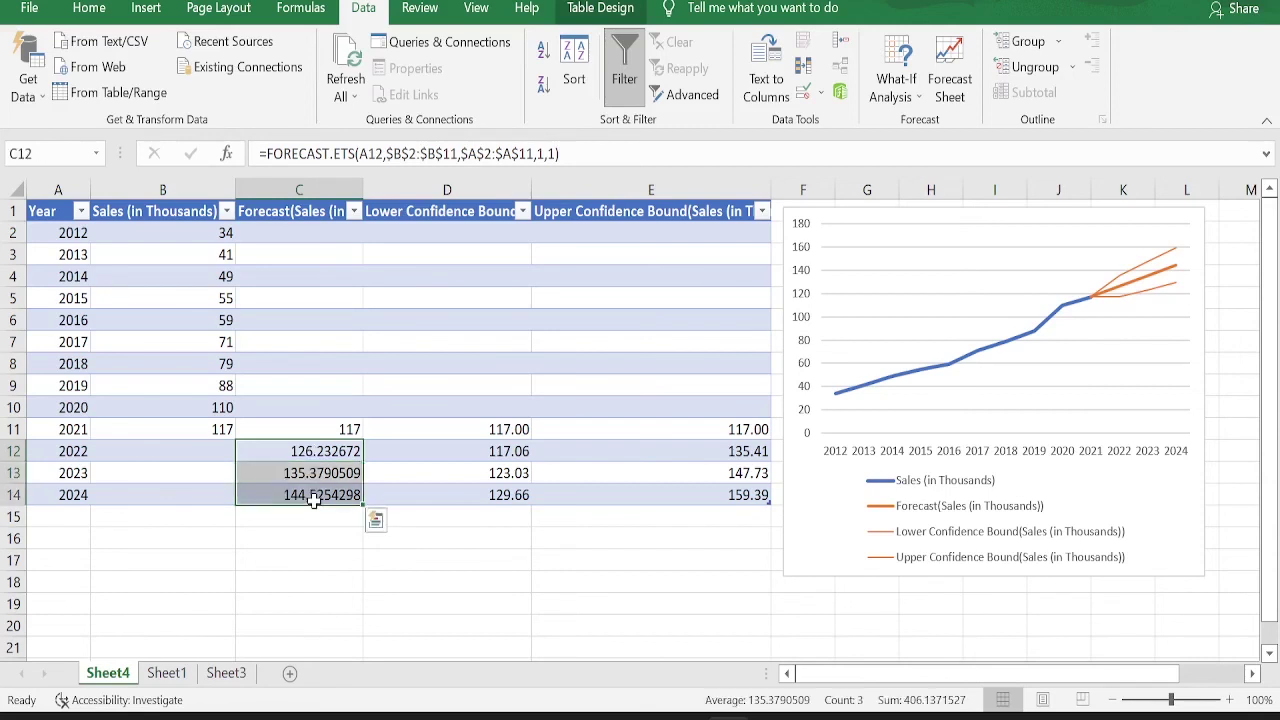